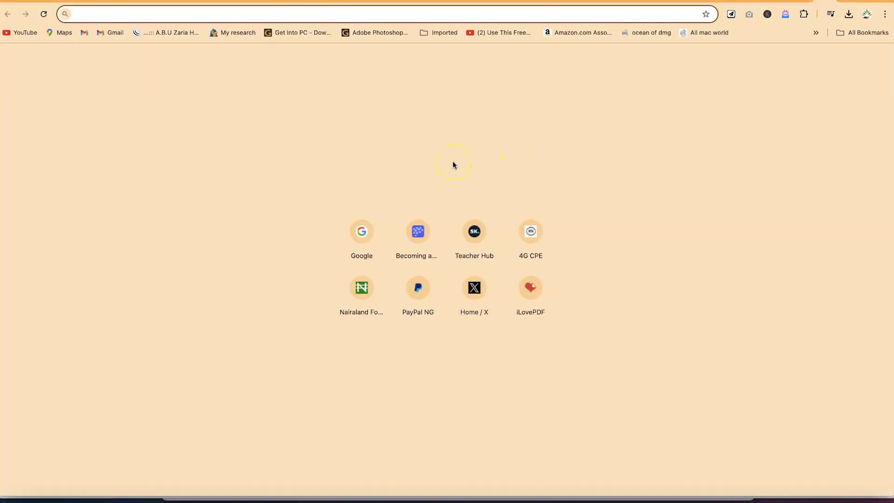
Go to google.com, search for "chatpdf" and open the "ChatPDF - Chat with any PDF!" result
text(google.com)
key(Return)
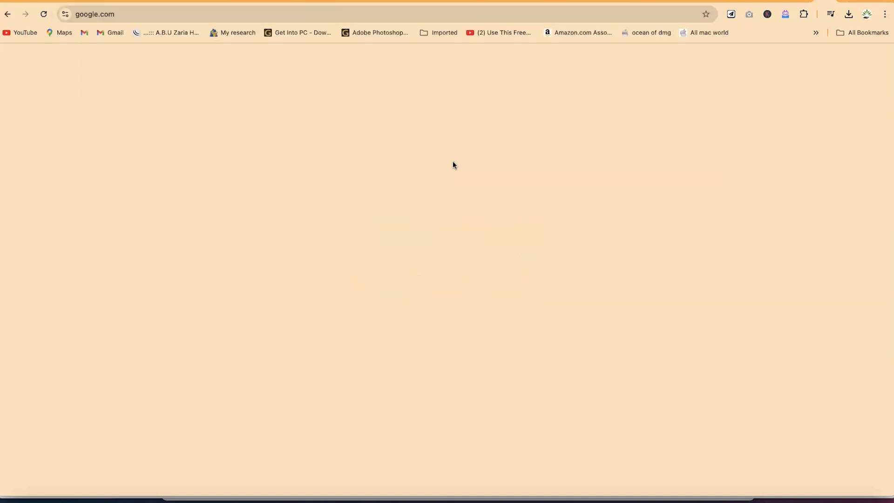
text(chat)
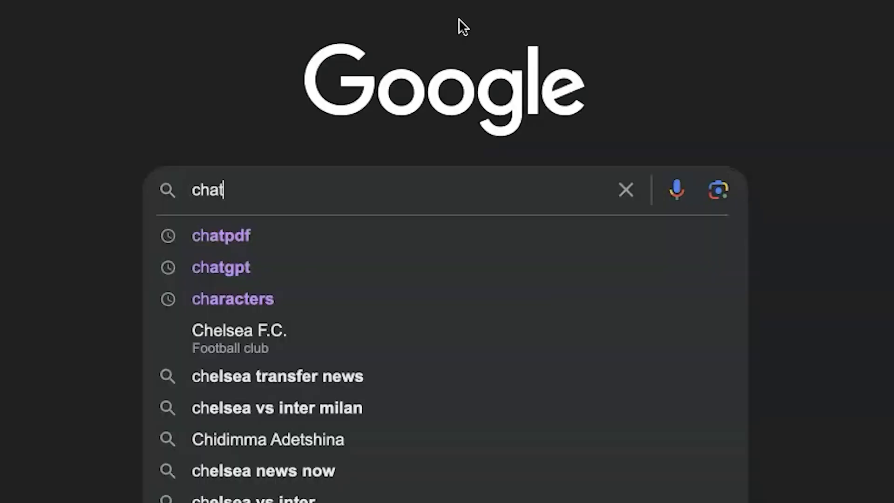
text(p)
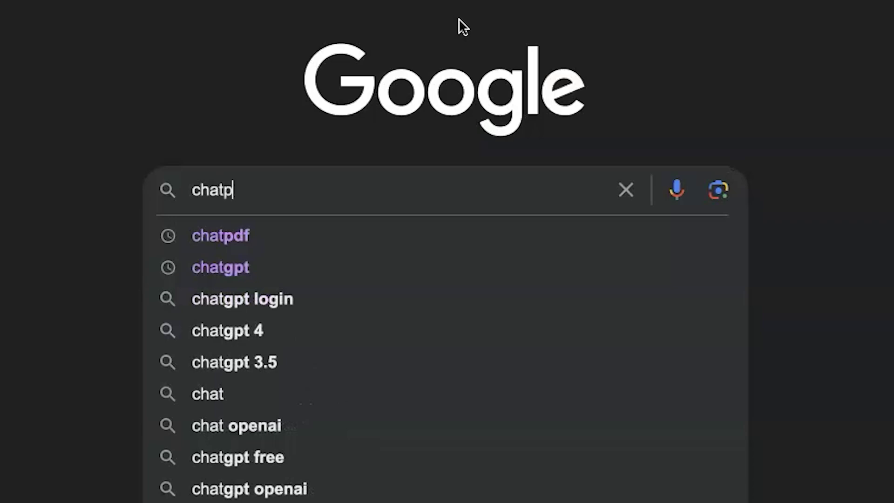
text(df)
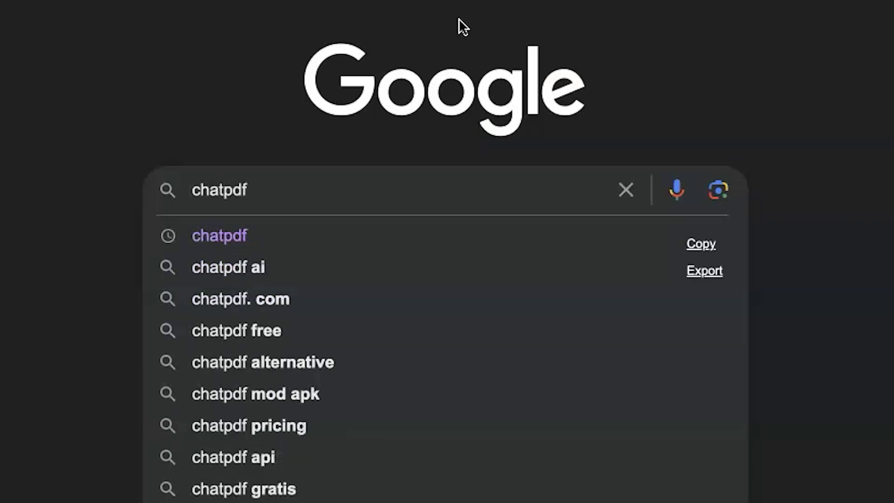
key(Return)
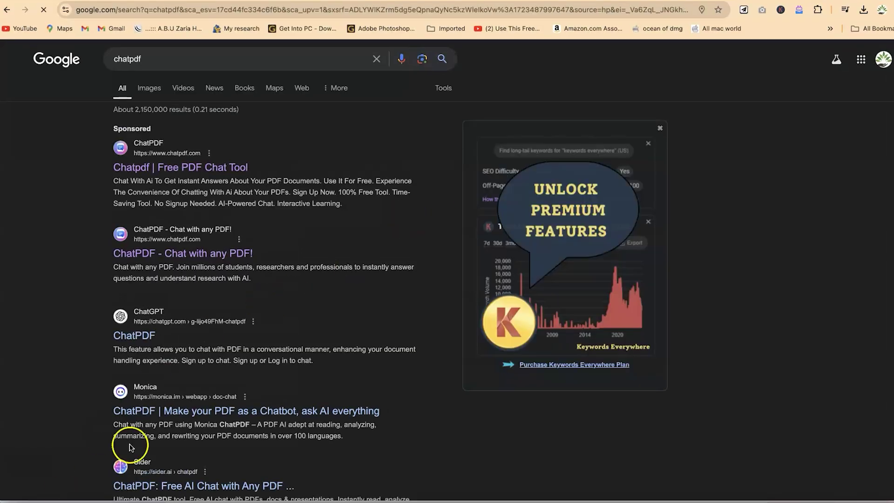
click(192, 256)
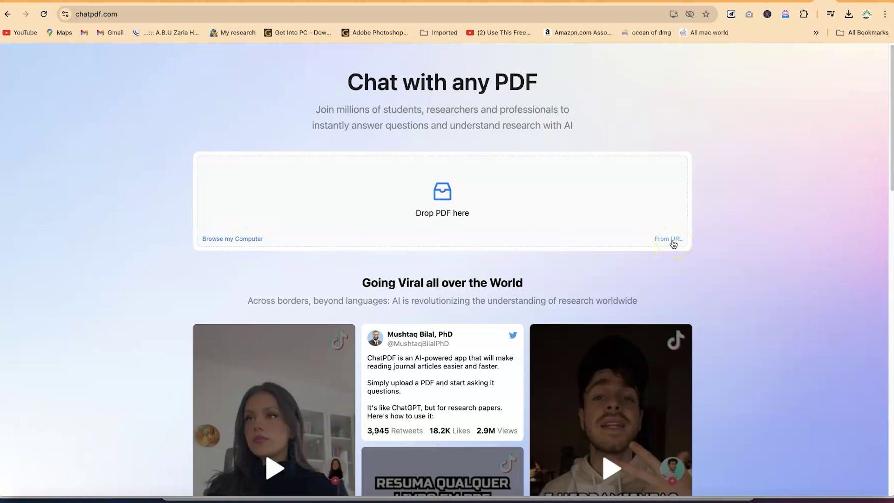
Look through the ChatPDF home page down to the "ChatPDF in a Nutshell" section and return to the PDF upload area
scroll(586, 254, down, 1)
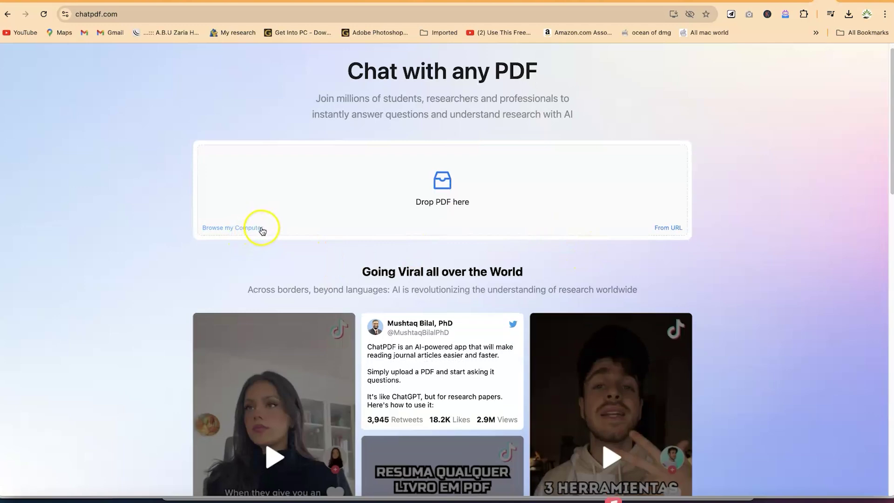
scroll(267, 229, down, 15)
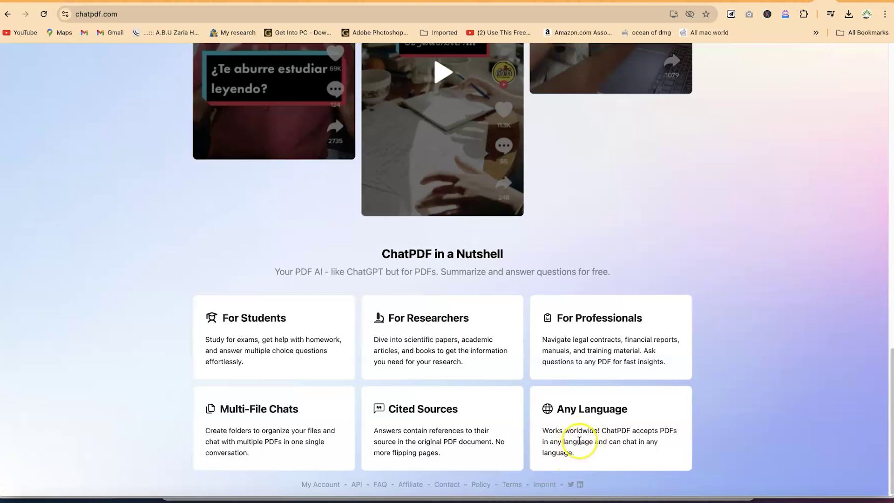
scroll(591, 401, up, 10)
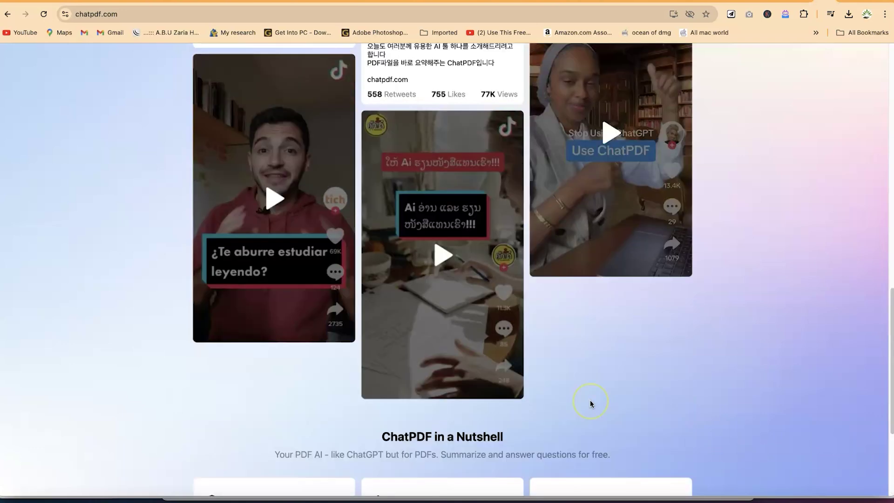
scroll(591, 401, up, 10)
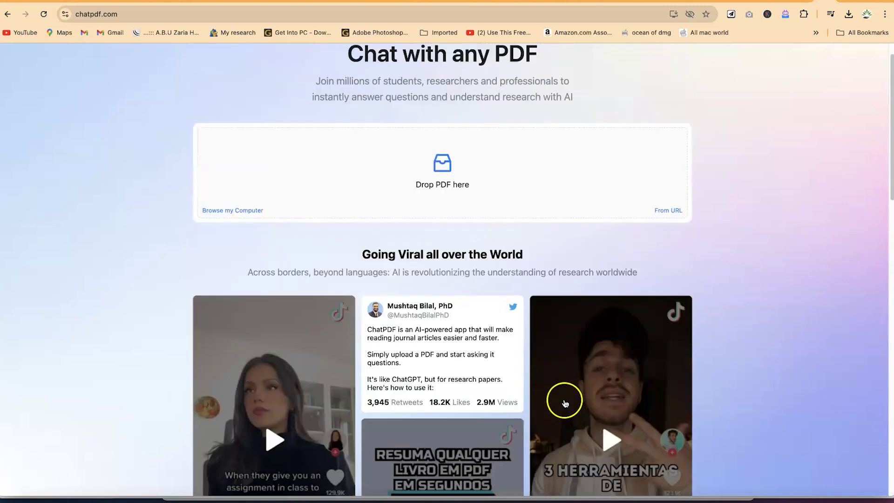
scroll(566, 399, up, 1)
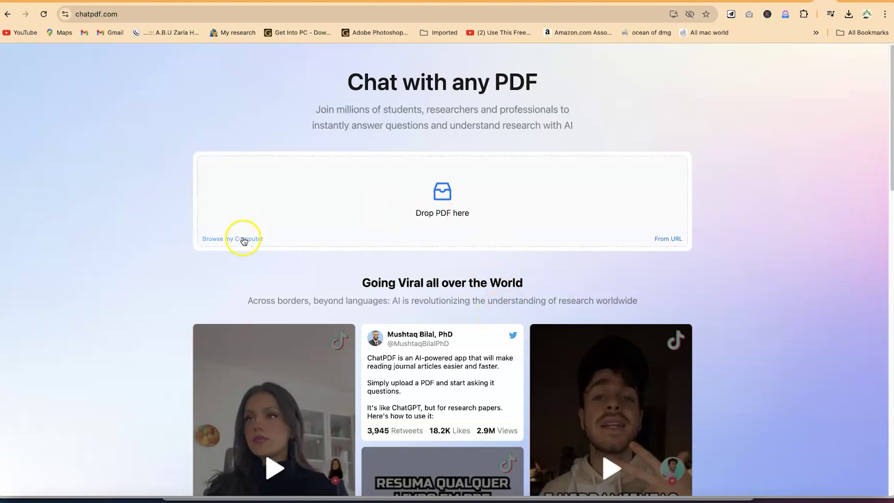
click(441, 200)
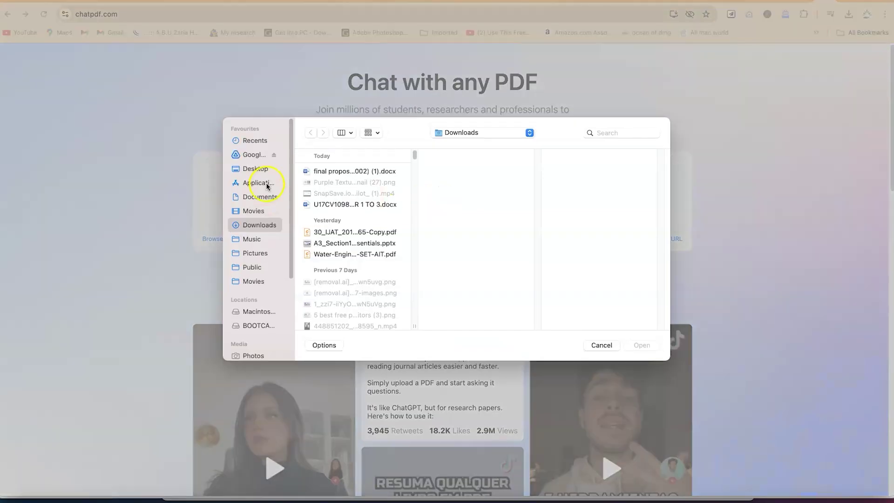
click(259, 172)
scroll(353, 219, down, 5)
click(354, 224)
click(465, 171)
click(590, 172)
click(639, 344)
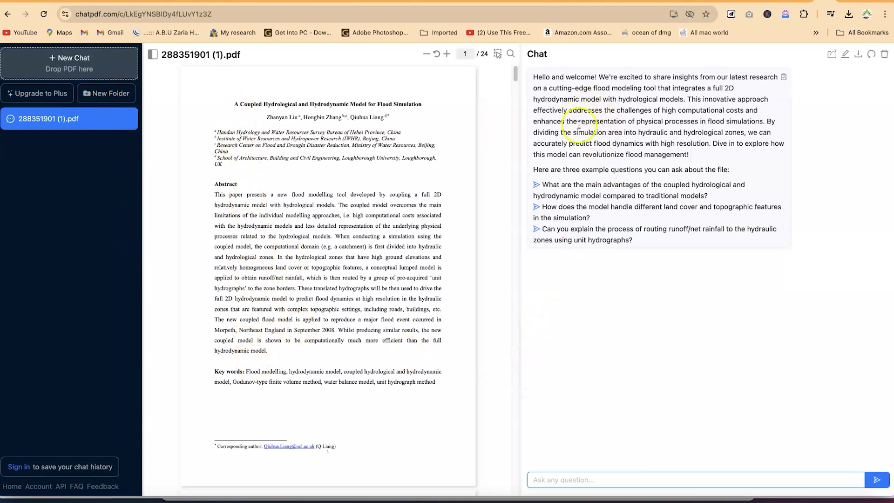
Ask the chat "Can you summarize the main findings of this research paper?"
click(728, 476)
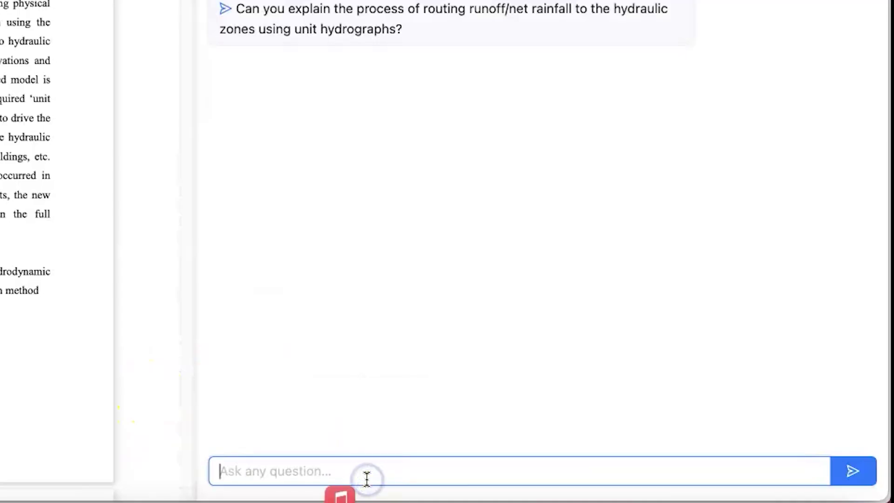
text(Can you summarize the main findings of this research paper?)
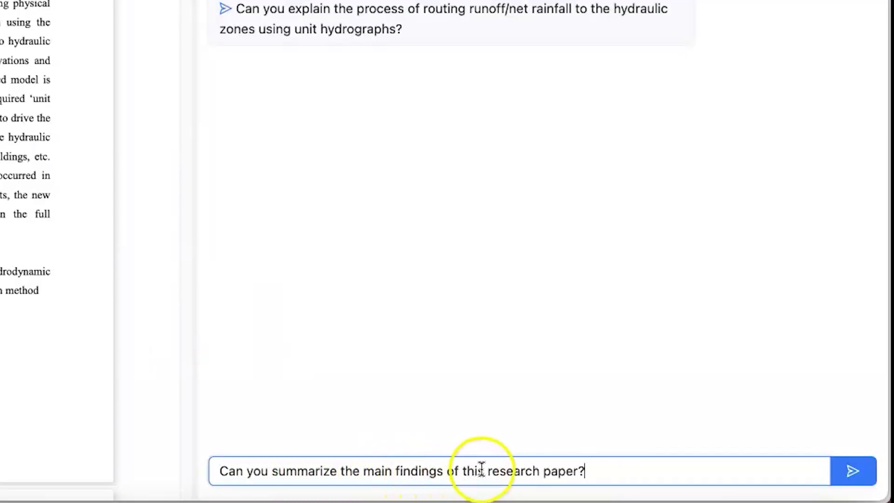
key(Return)
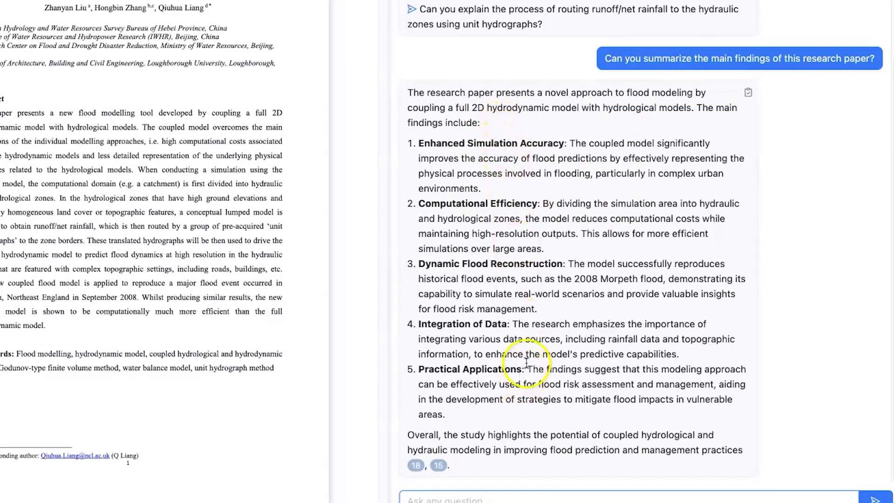
Skim the pages of the research paper in the PDF viewer beside the summary
scroll(190, 261, down, 7)
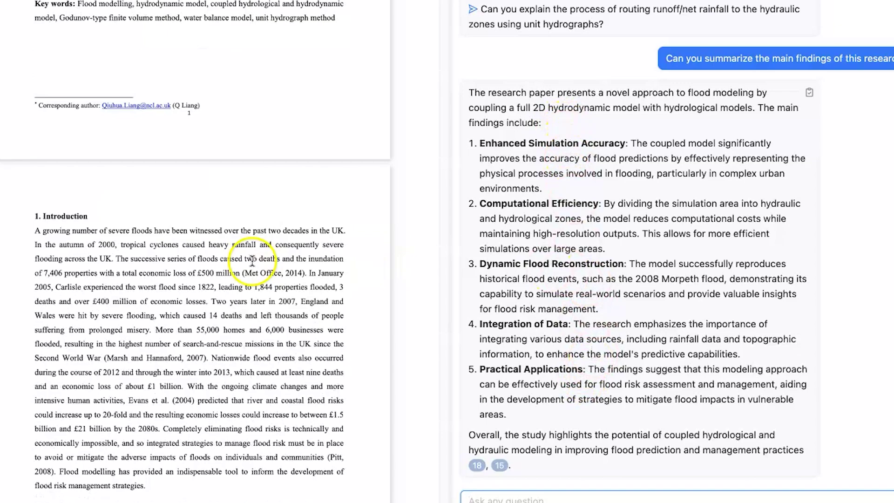
scroll(252, 260, down, 10)
scroll(252, 261, down, 20)
scroll(253, 263, down, 20)
scroll(255, 264, up, 20)
scroll(255, 259, up, 15)
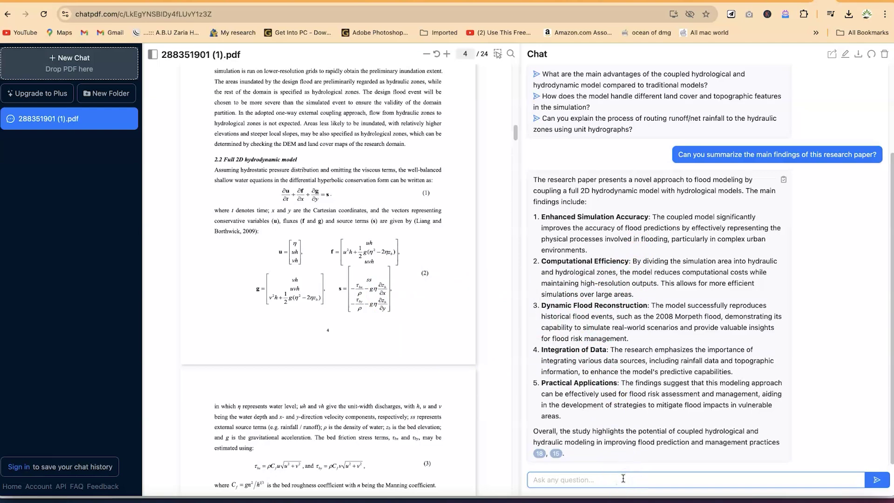
Ask the chat "what is the main aim of this paper?" followed by "What methodology did the authors use for this study?"
text(what is the main aim)
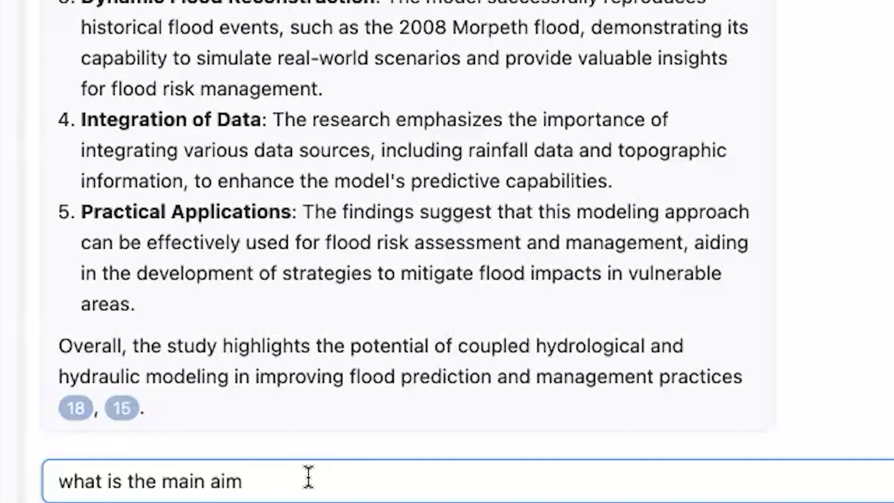
text( of this paper)
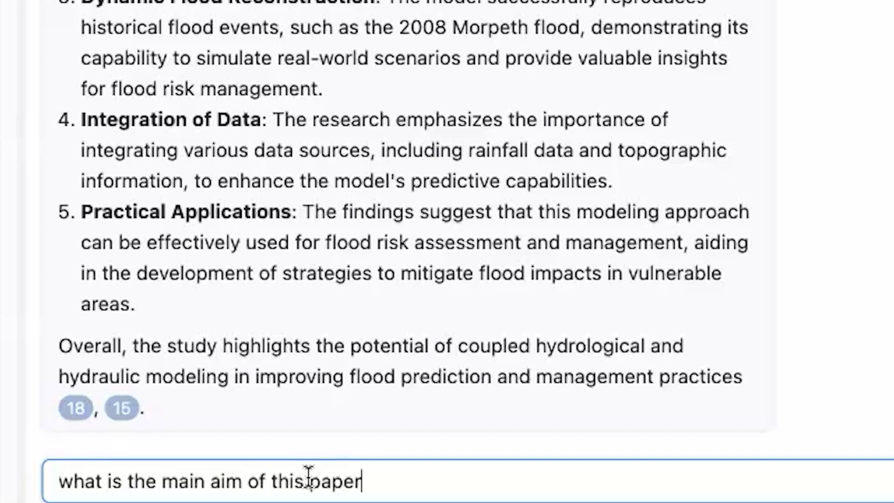
text(?)
key(Return)
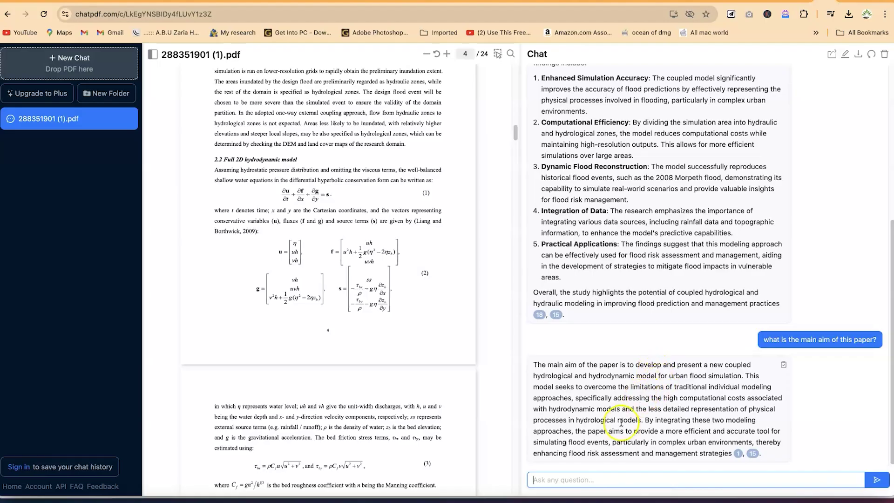
text(What methodology did the authors use for this study?)
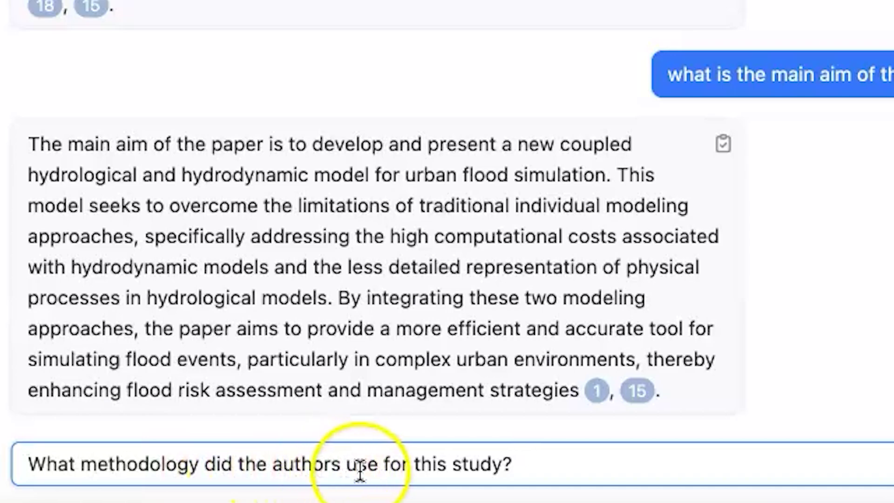
key(Return)
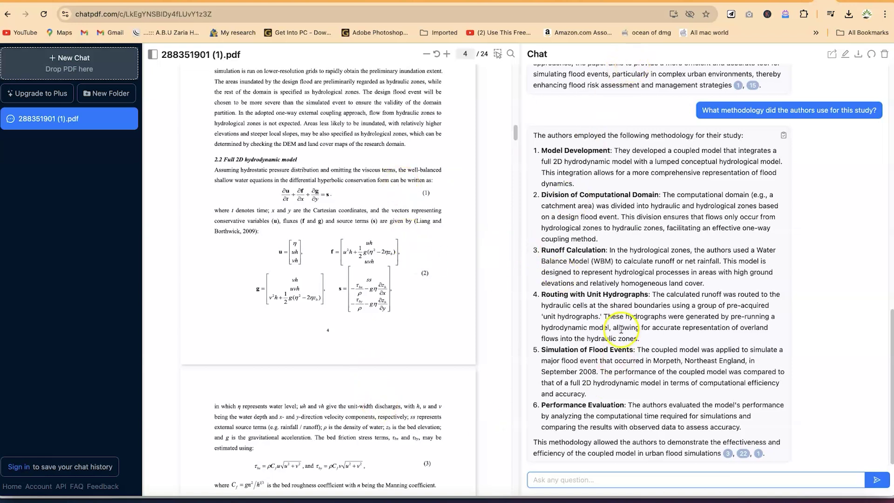
Ask the chat "Can you explain the significance of the results discussed in the discussion section?"
click(596, 482)
text(Can you explain the significance of the results discussed in the discussion section?)
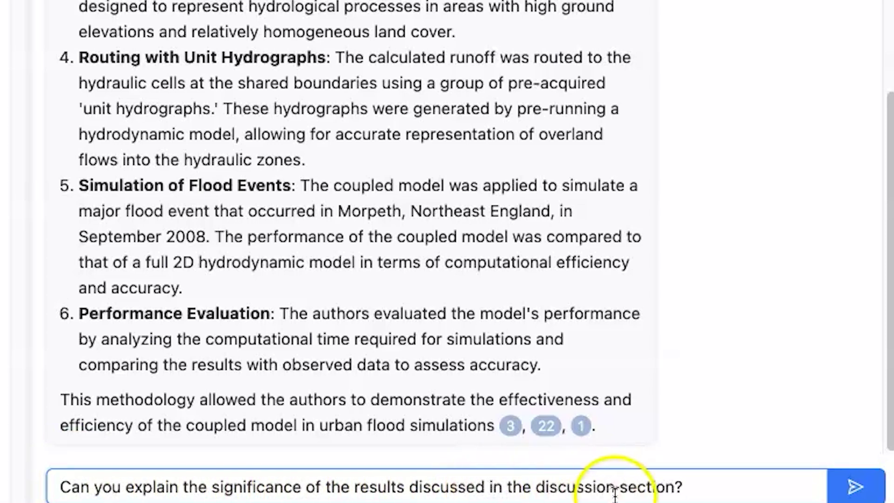
click(856, 487)
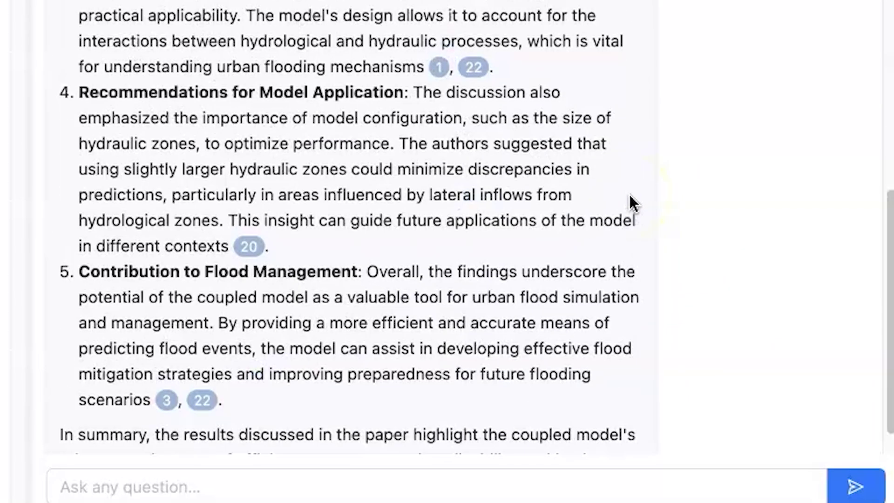
Review the chat answers from the significance of the results back to the summary of main findings
scroll(631, 199, up, 4)
scroll(631, 199, down, 4)
scroll(507, 174, up, 10)
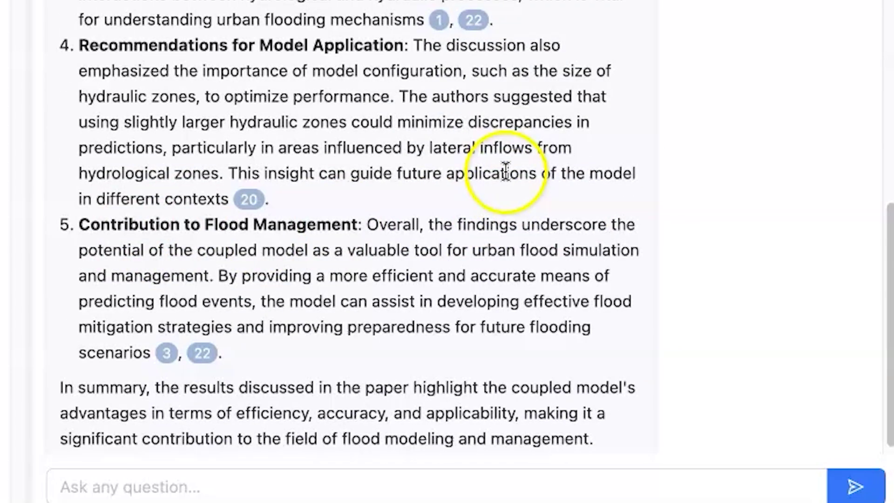
scroll(509, 158, up, 20)
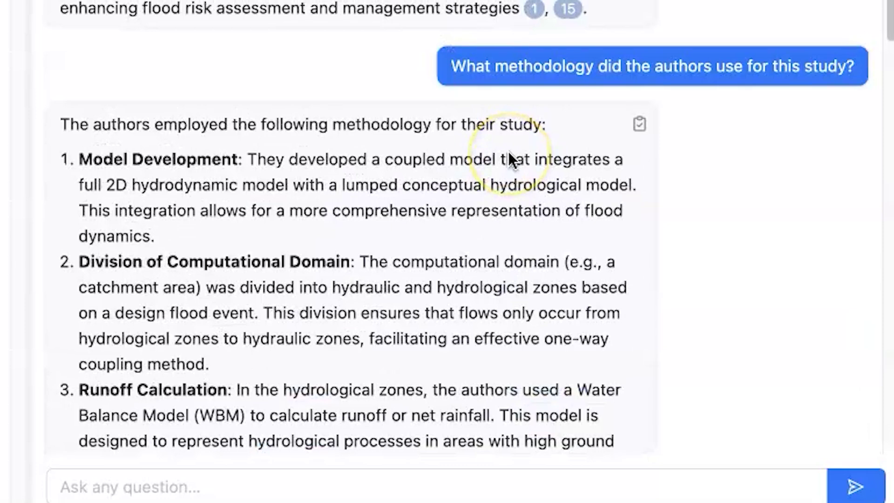
scroll(509, 152, up, 3)
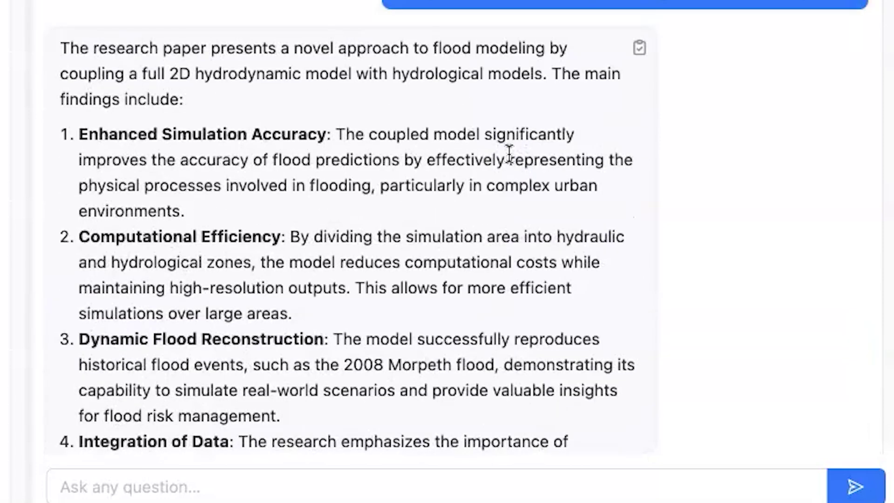
scroll(509, 156, down, 15)
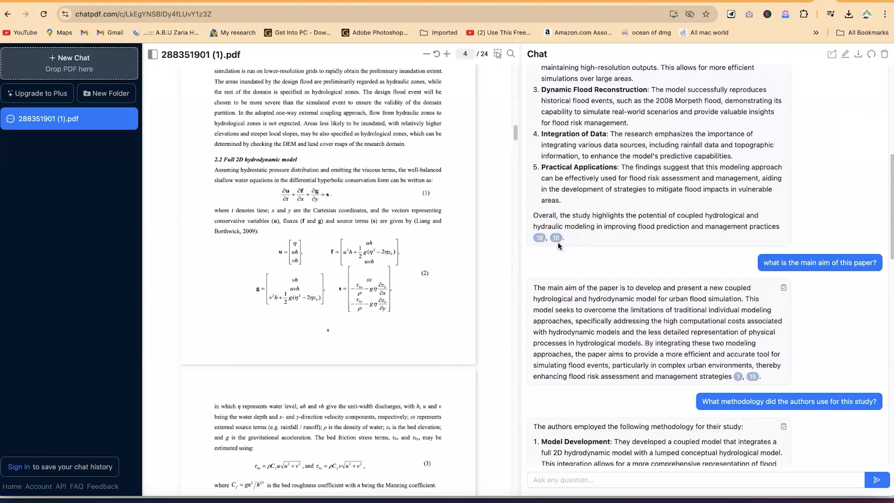
Follow the significance answer's page citations for computational efficiency (22), flood prediction accuracy (20) and complex urban environments (22) to the cited PDF passages
click(539, 239)
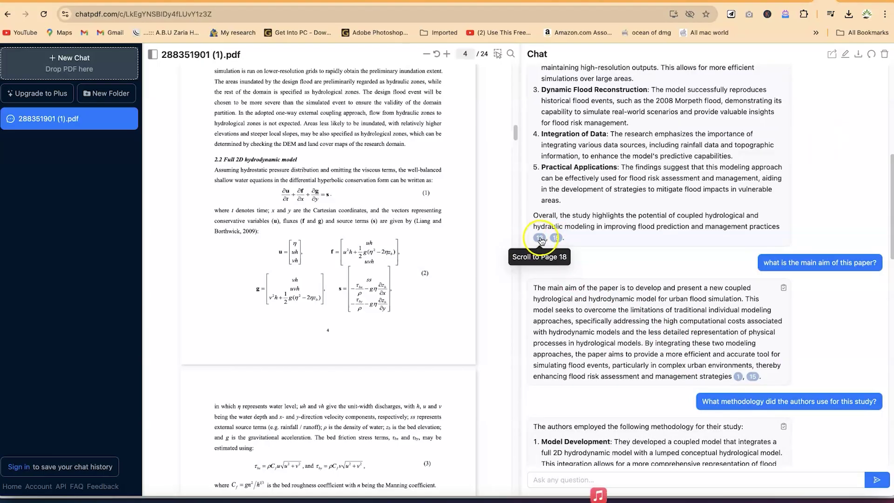
scroll(652, 326, down, 1)
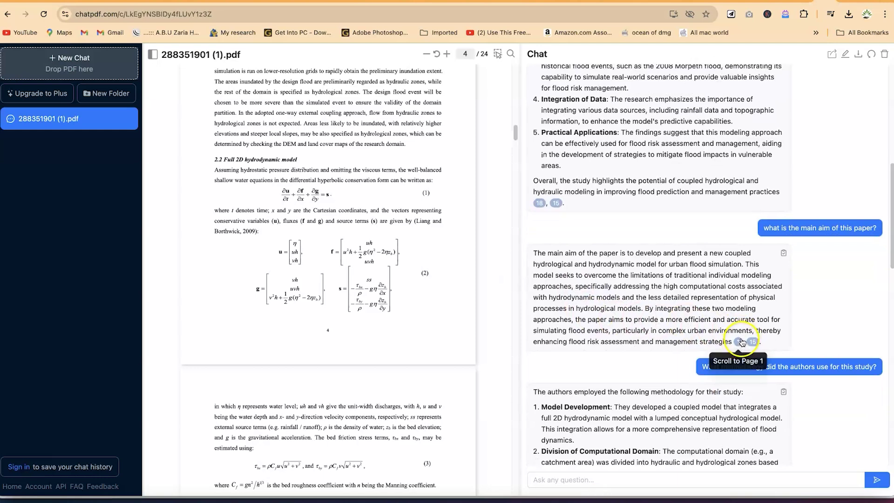
scroll(746, 363, down, 5)
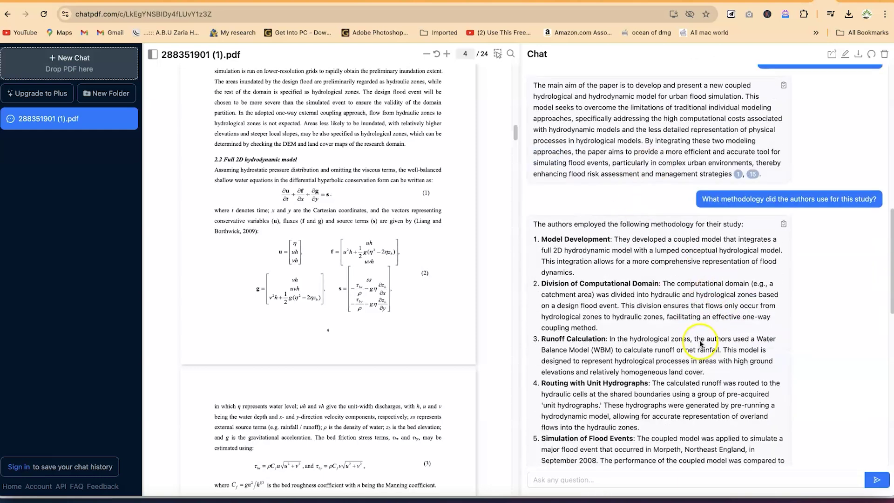
scroll(700, 342, down, 10)
click(708, 302)
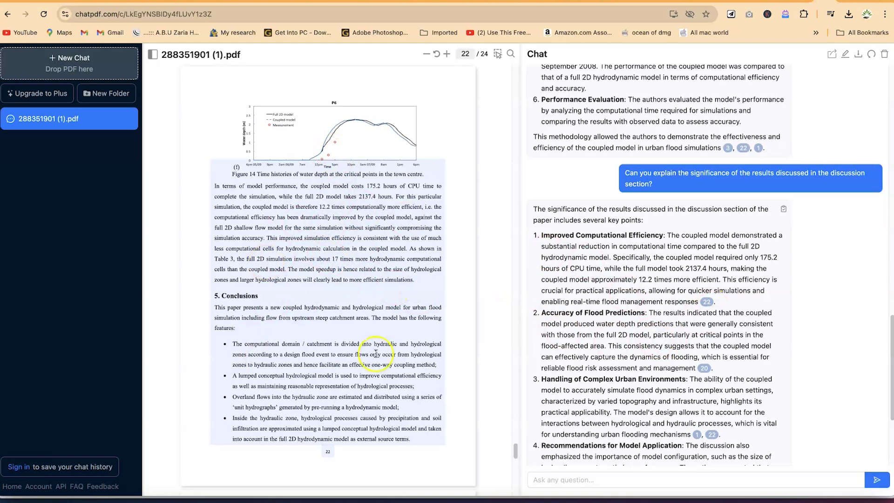
click(706, 369)
scroll(706, 368, down, 3)
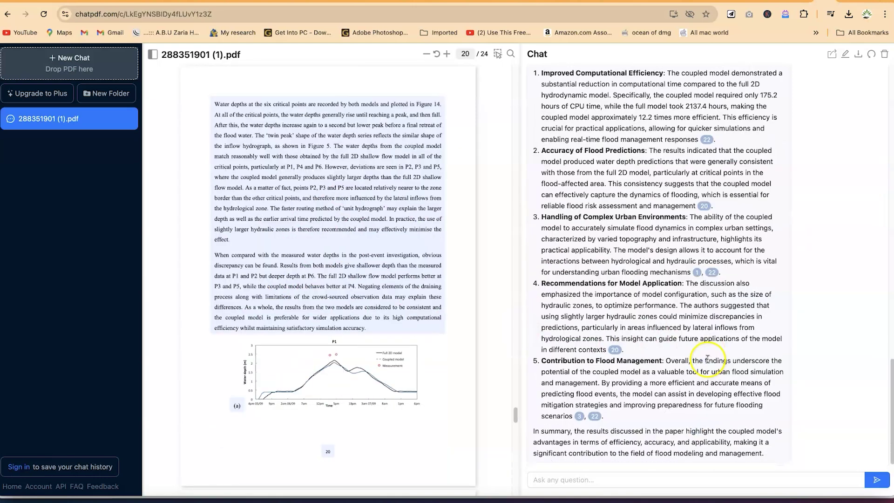
click(717, 273)
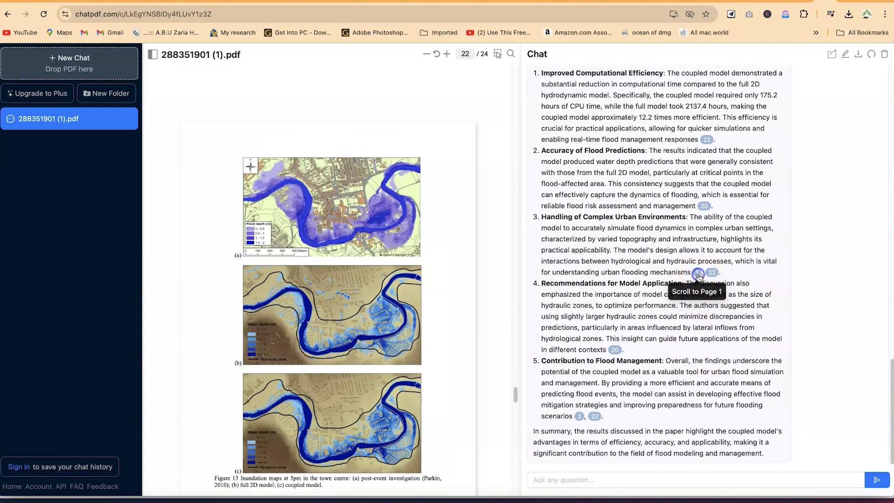
Follow the significance answer's citations for complex urban environments (page 1) and model application recommendations (page 20) to the PDF passages
click(697, 273)
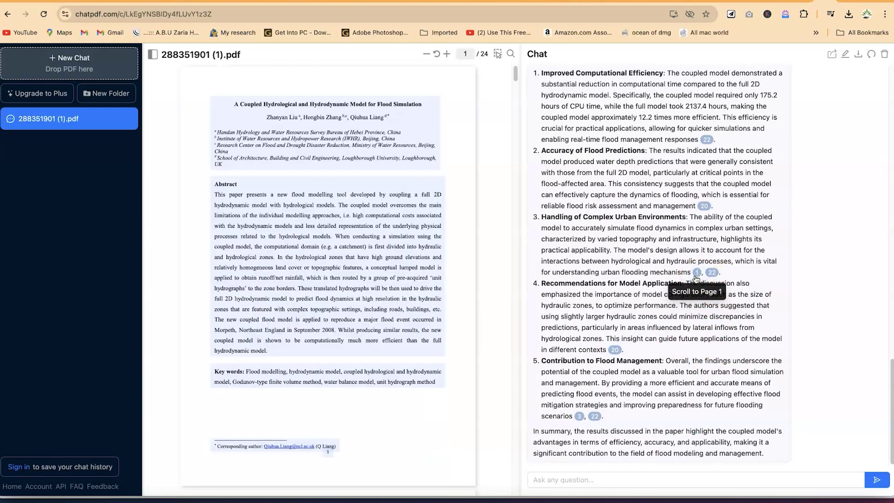
click(615, 351)
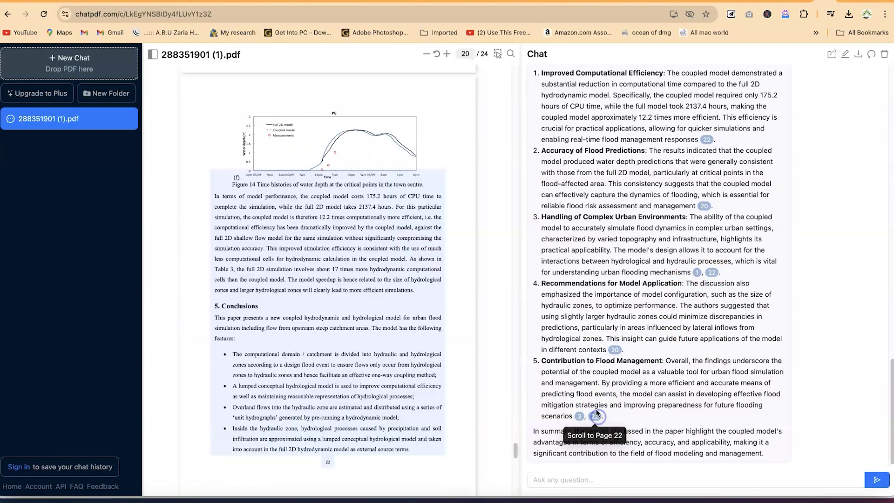
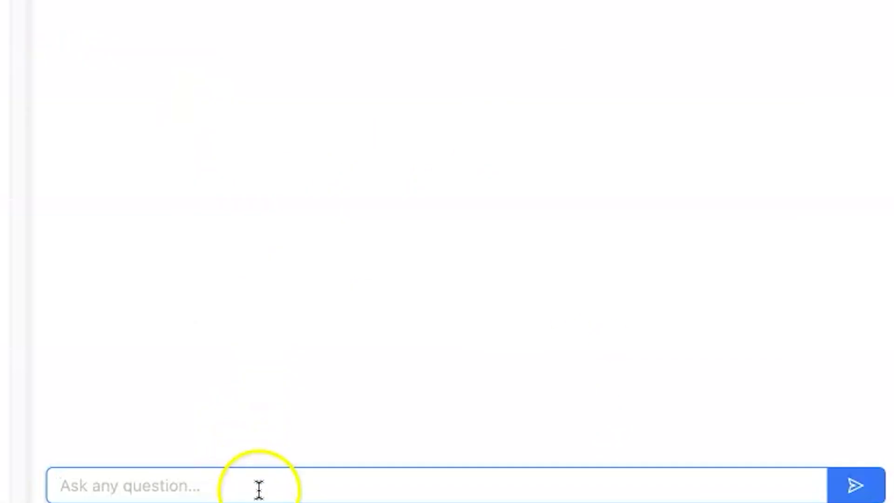
click(620, 482)
text(Can you explain the significance of the results discussed in the discussion section?)
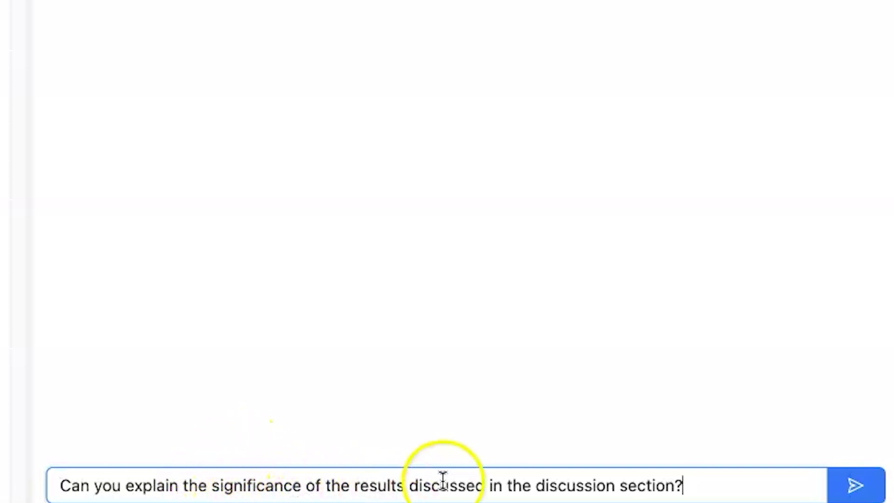
key(Return)
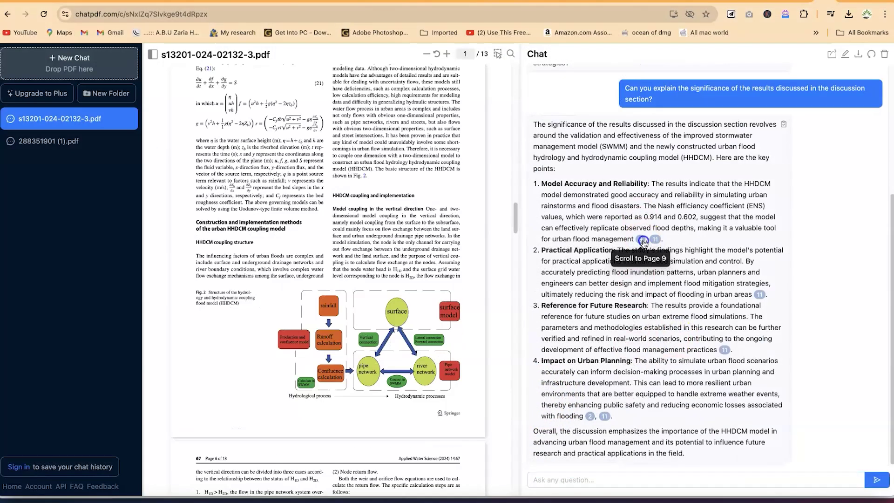
click(642, 239)
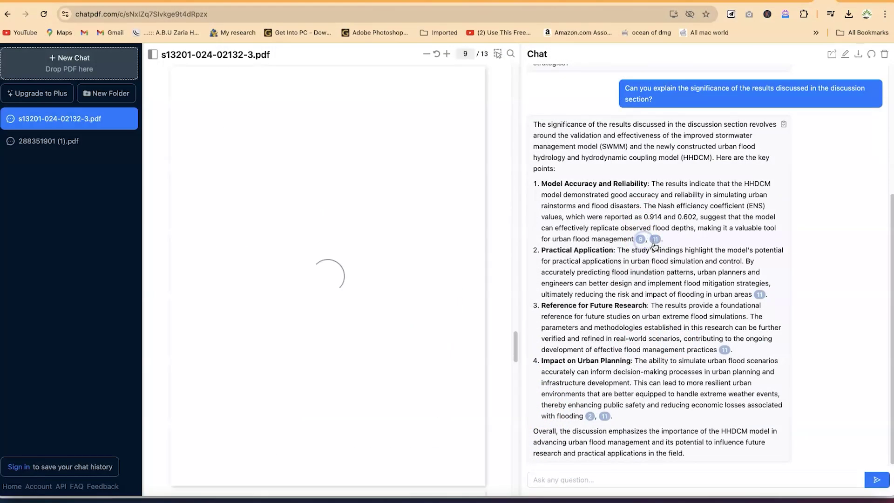
click(760, 295)
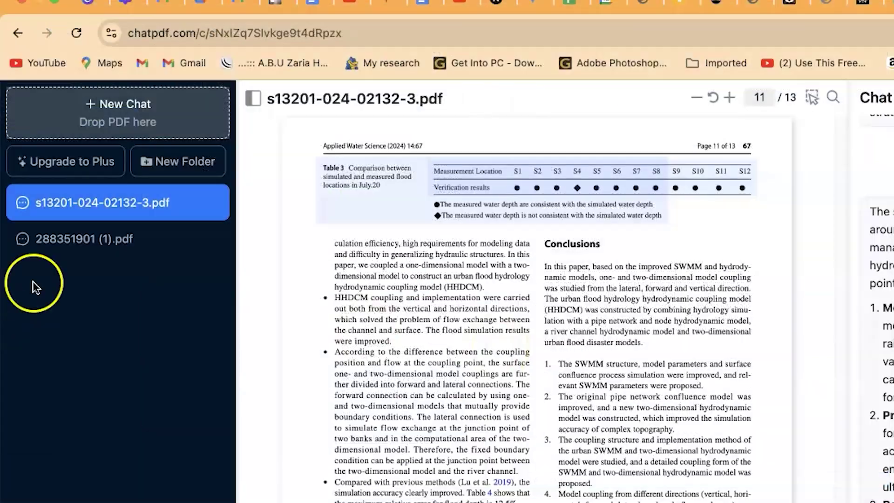
click(46, 142)
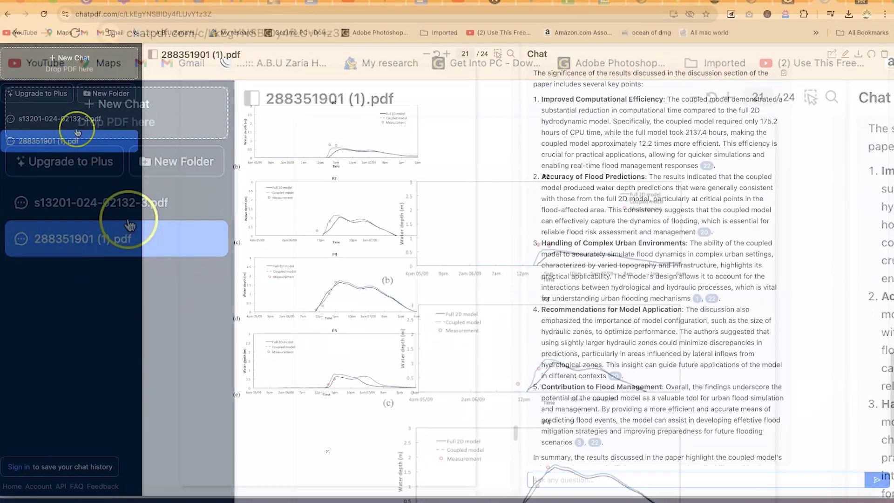
click(133, 208)
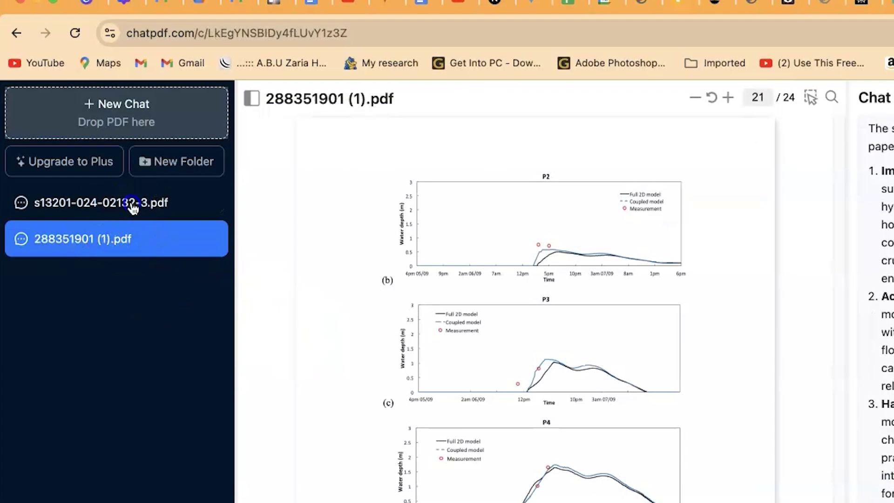
click(114, 243)
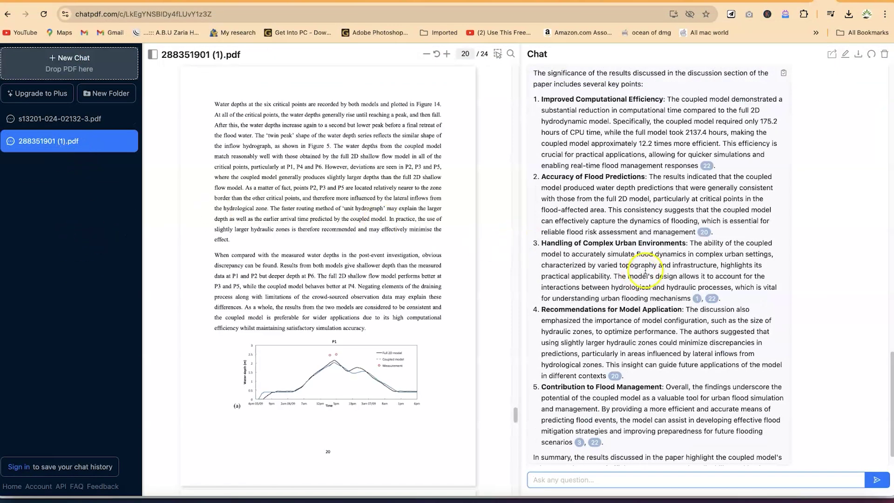
scroll(716, 208, up, 5)
scroll(717, 208, up, 10)
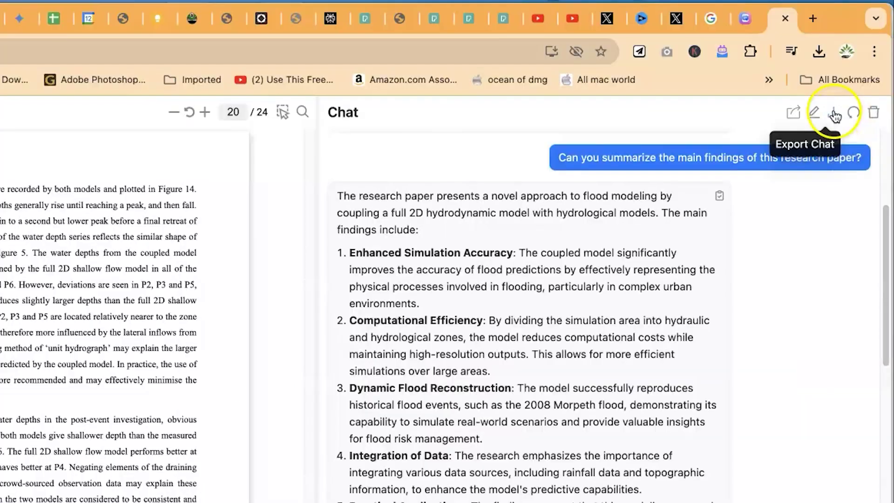
click(836, 115)
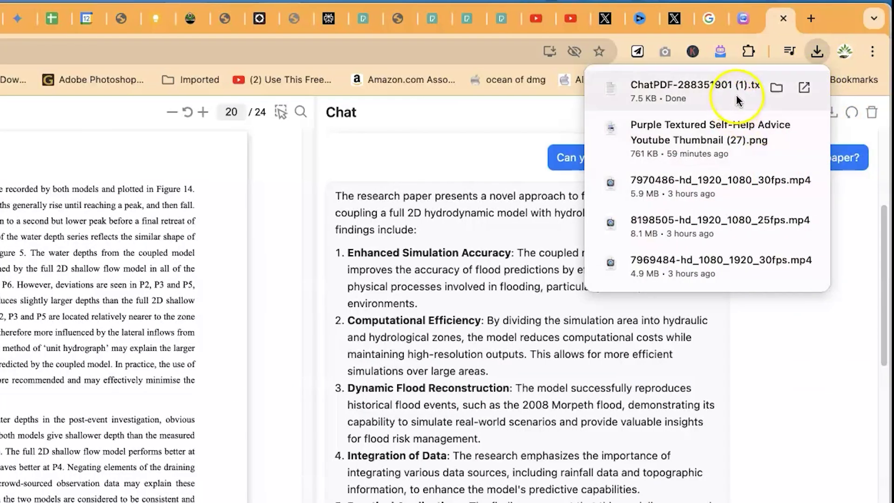
click(782, 88)
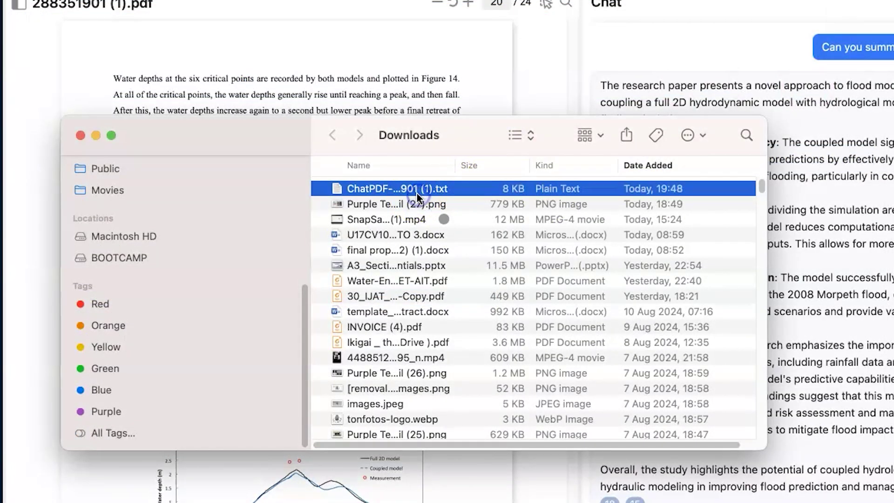
double_click(418, 193)
scroll(341, 260, down, 5)
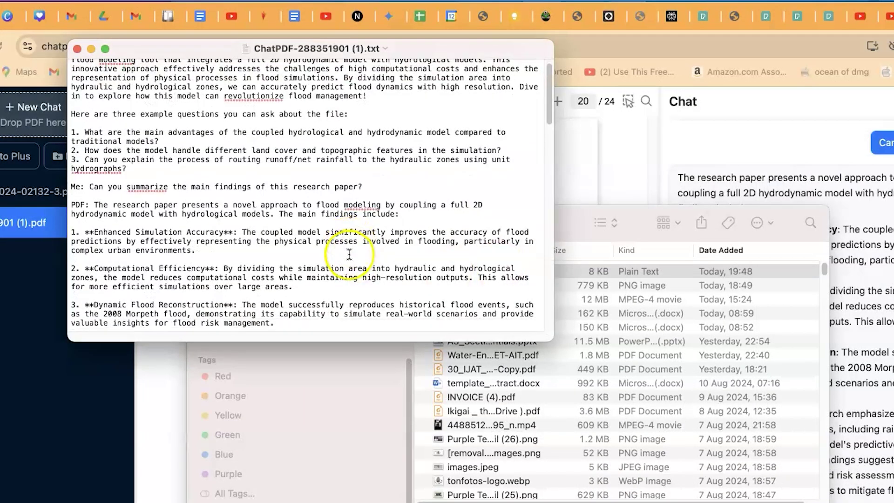
scroll(349, 255, down, 2)
scroll(351, 254, up, 4)
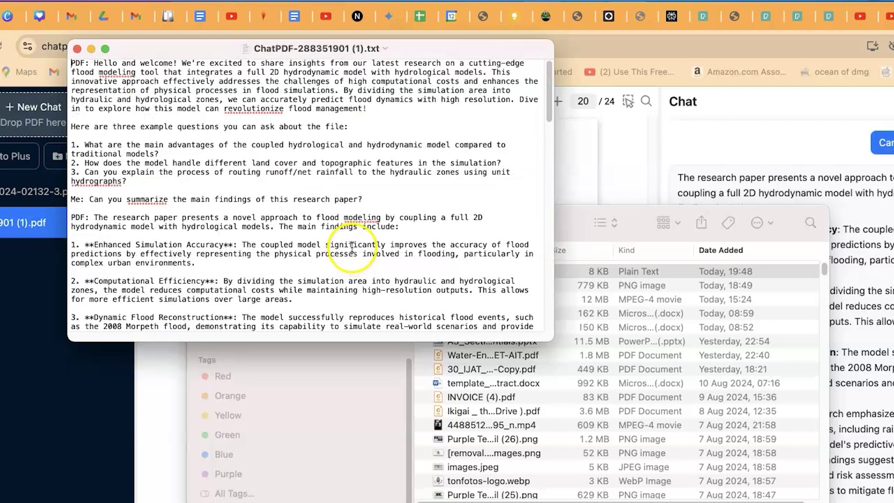
scroll(353, 246, down, 10)
scroll(352, 246, down, 8)
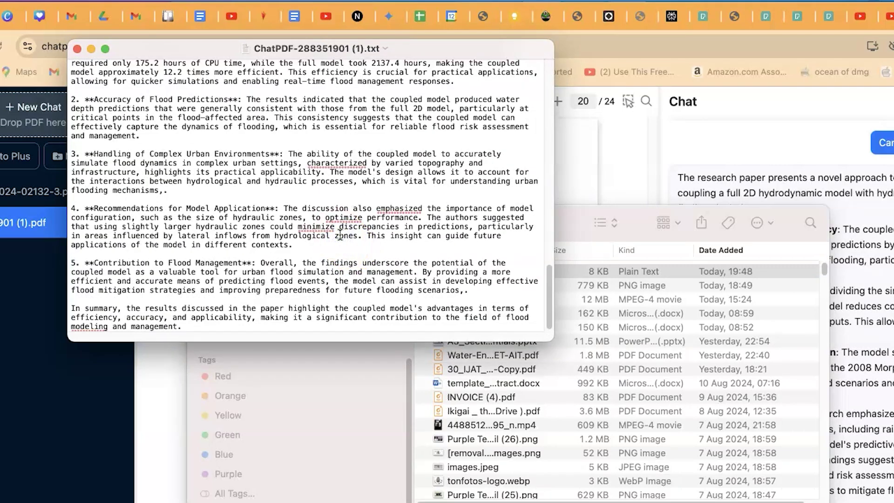
key(super+a)
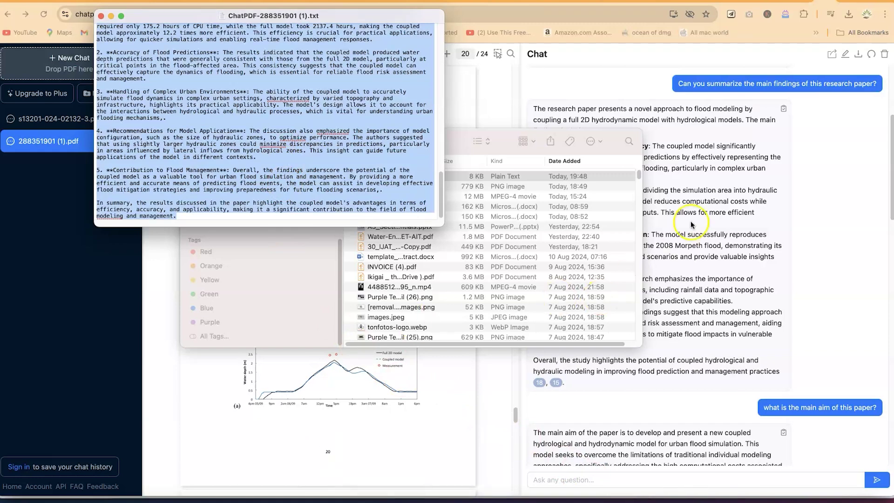
click(729, 188)
scroll(409, 188, up, 10)
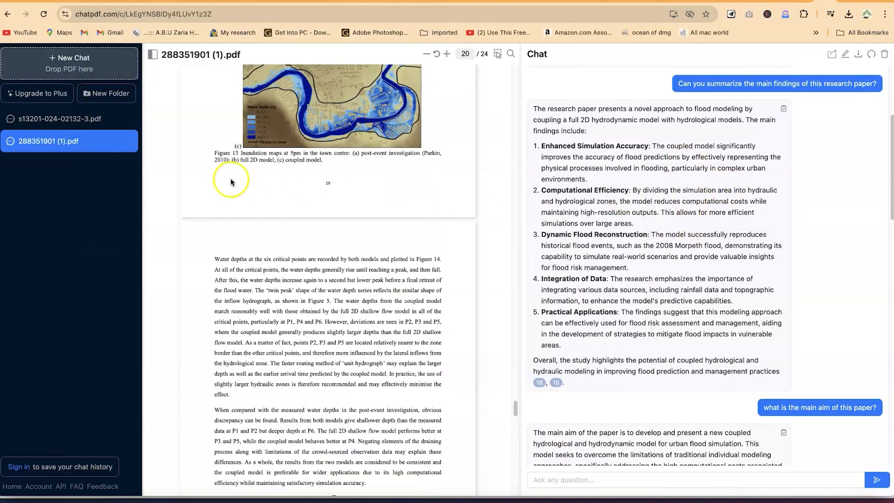
scroll(300, 174, up, 20)
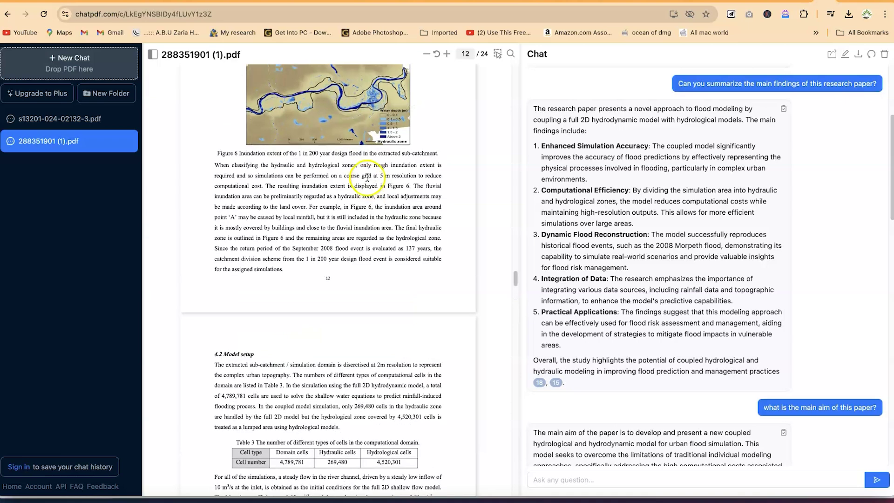
scroll(331, 246, up, 20)
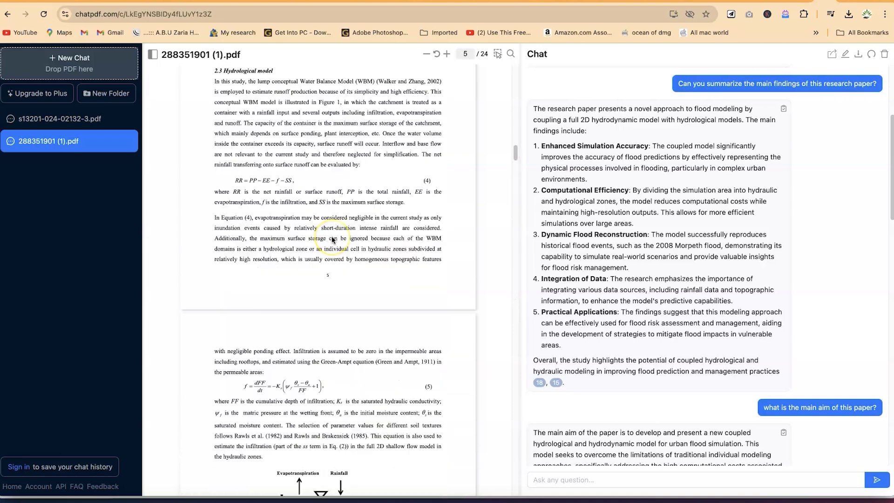
scroll(331, 236, up, 10)
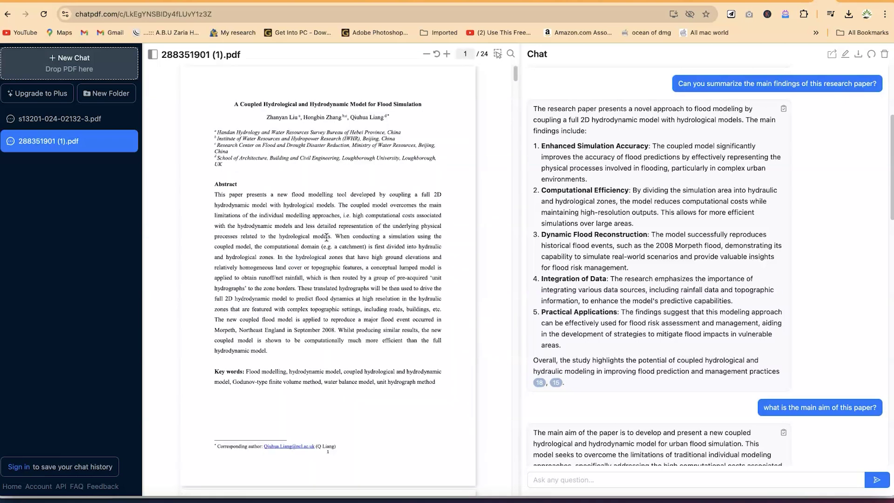
scroll(325, 272, down, 20)
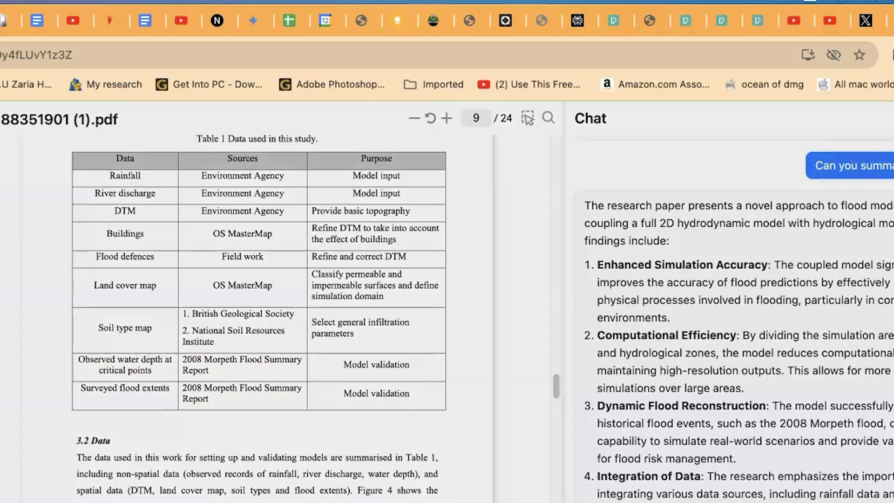
Create a new folder named "Research 1", signing in with a Google account to complete it
click(107, 93)
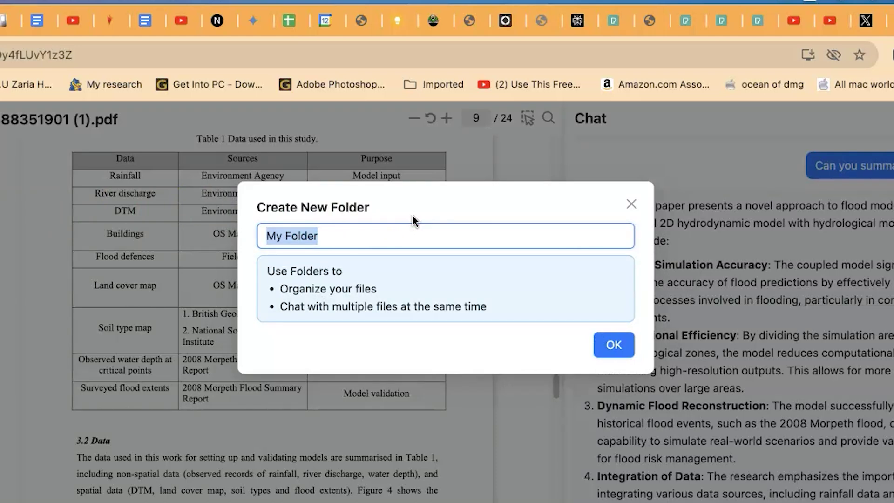
text(Research 1)
click(756, 322)
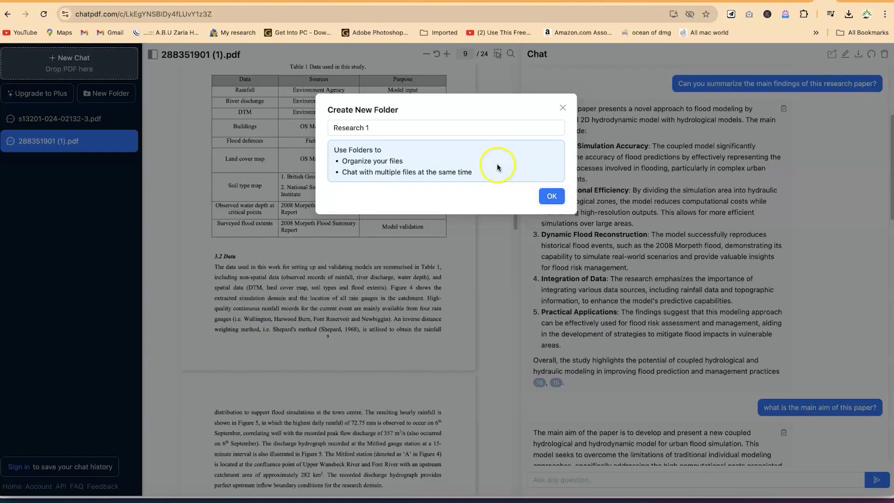
key(Return)
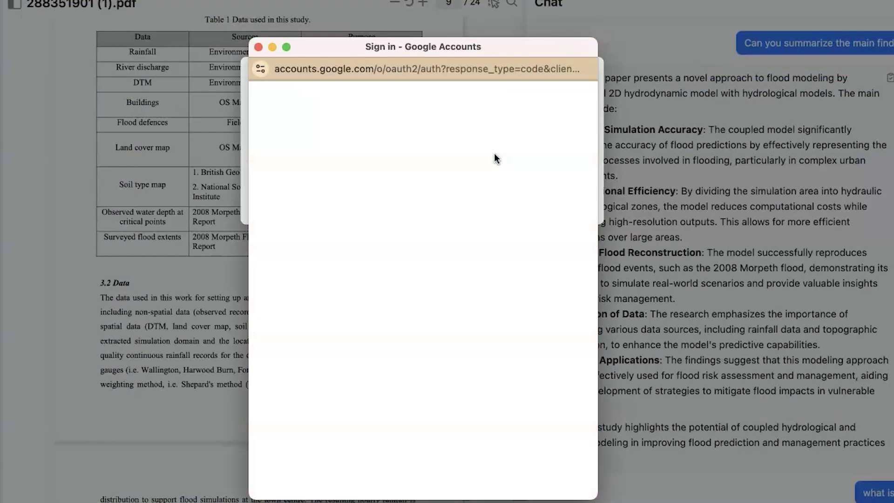
click(413, 247)
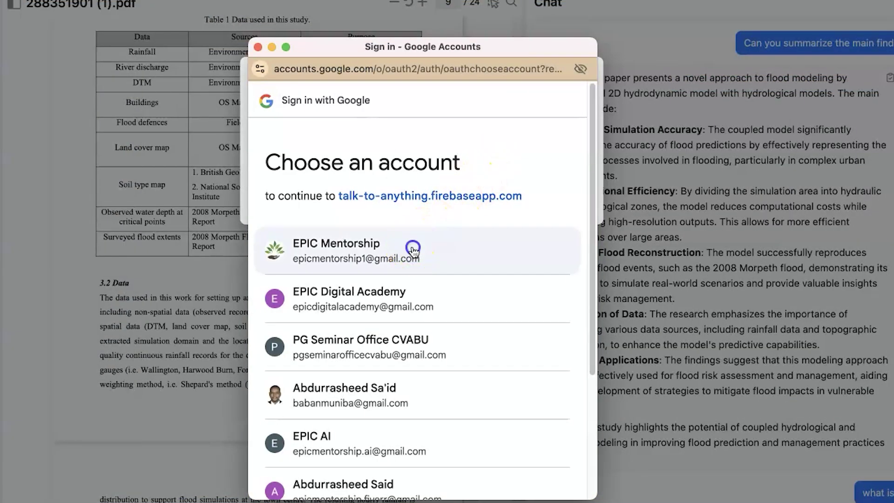
click(503, 390)
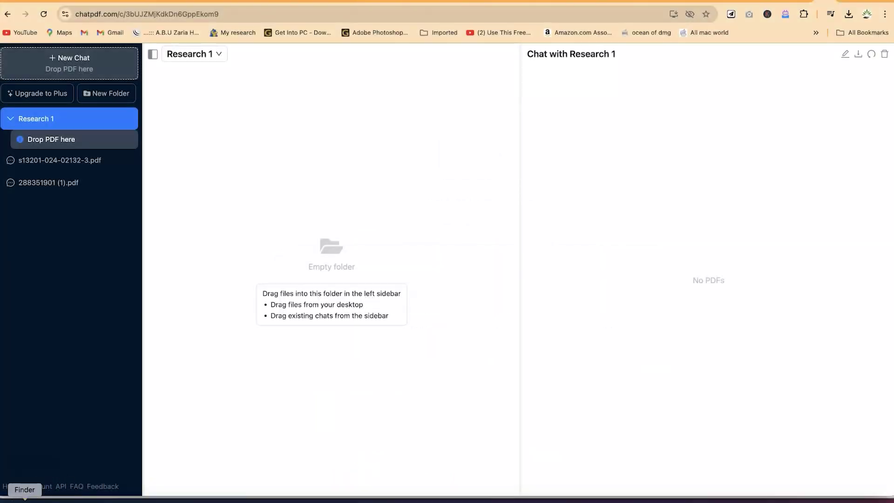
click(25, 500)
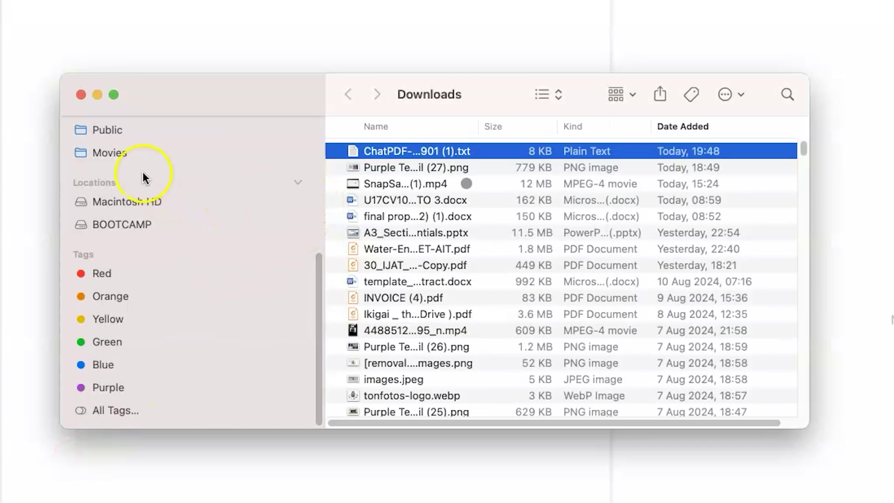
scroll(124, 255, up, 5)
click(135, 198)
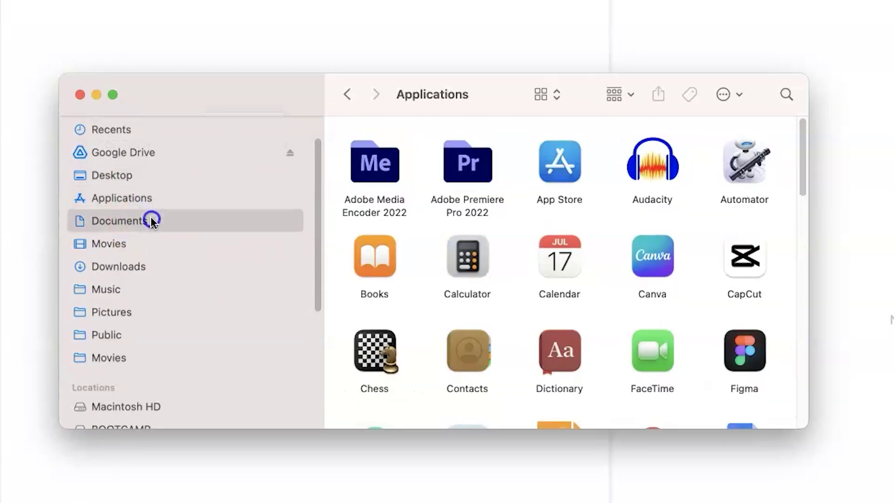
click(149, 220)
double_click(564, 248)
double_click(539, 204)
super+click(540, 198)
super+click(713, 200)
drag(713, 200, 419, 406)
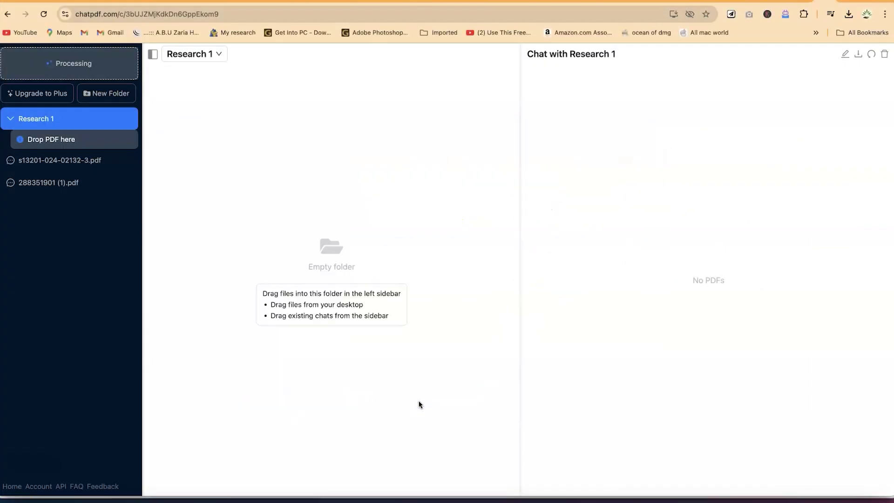
click(59, 160)
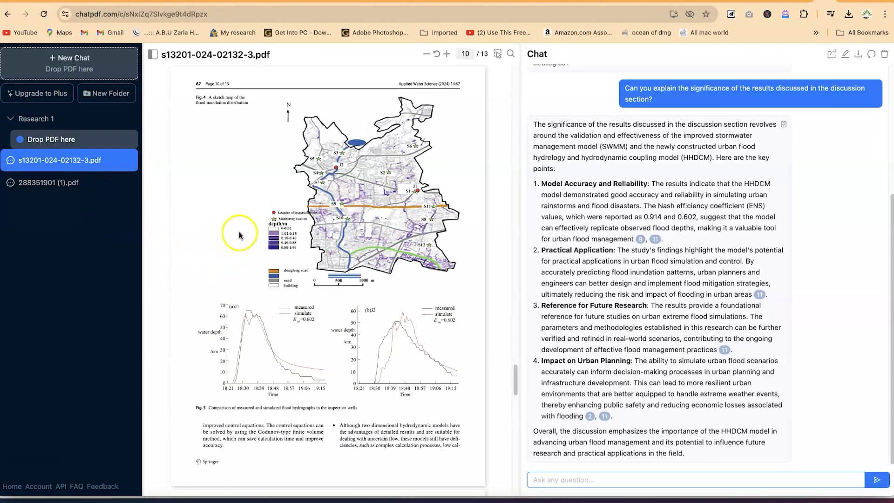